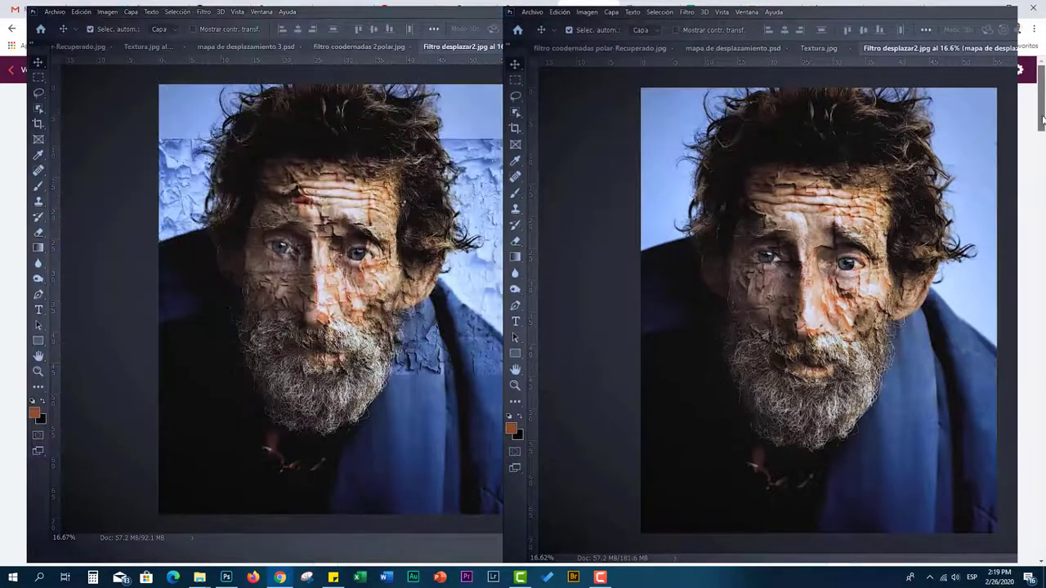
Scroll down through the Photoshop 2020 course curriculum, then back up to Section 1.
scroll(1029, 176, down, 3)
scroll(1020, 196, down, 1)
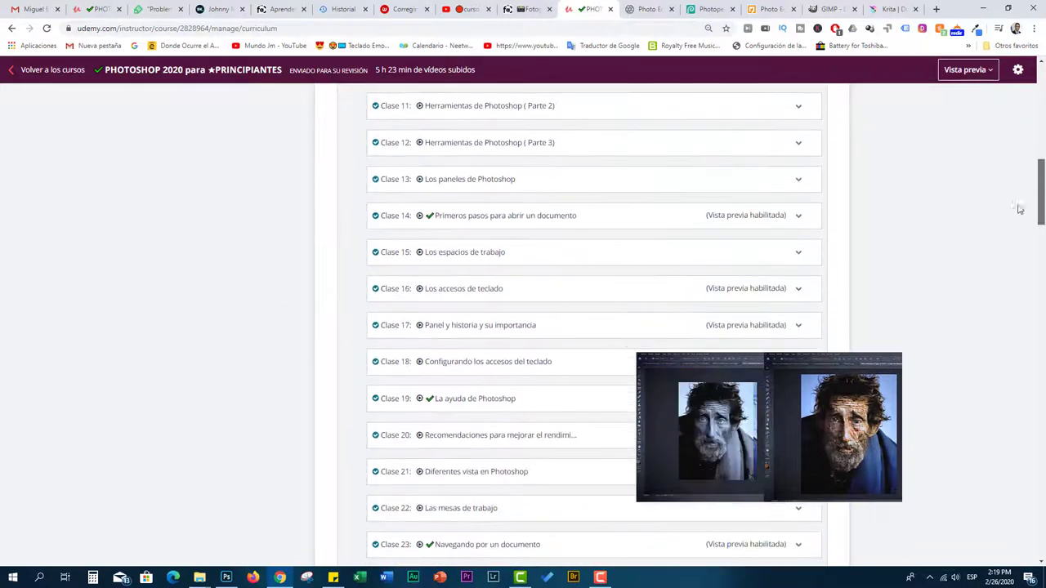
scroll(1021, 205, down, 2)
scroll(1021, 231, down, 2)
scroll(1010, 254, down, 3)
scroll(1004, 292, down, 1)
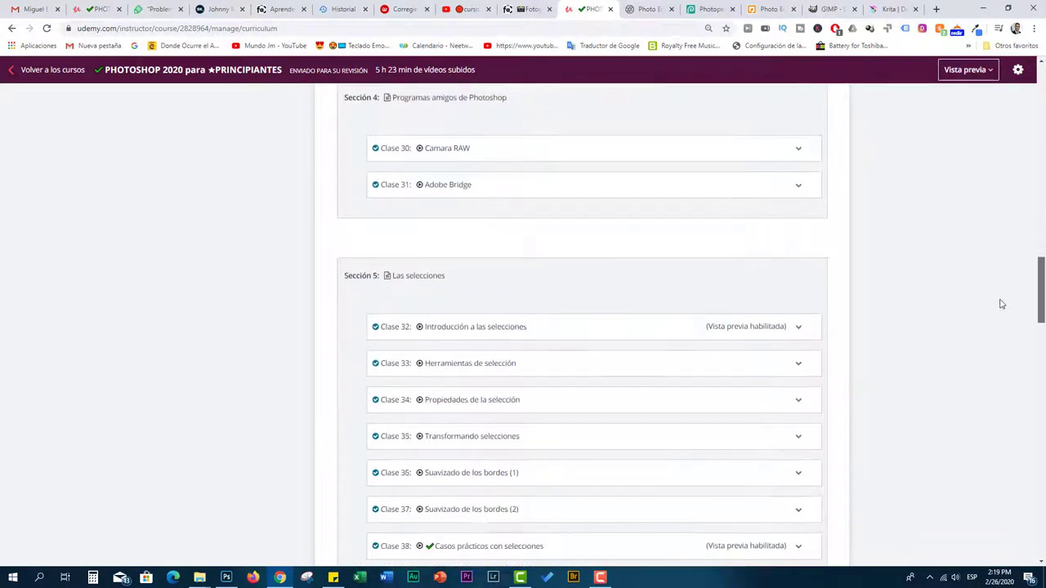
scroll(999, 299, down, 1)
scroll(1000, 327, down, 1)
scroll(1004, 359, down, 5)
scroll(1009, 400, down, 3)
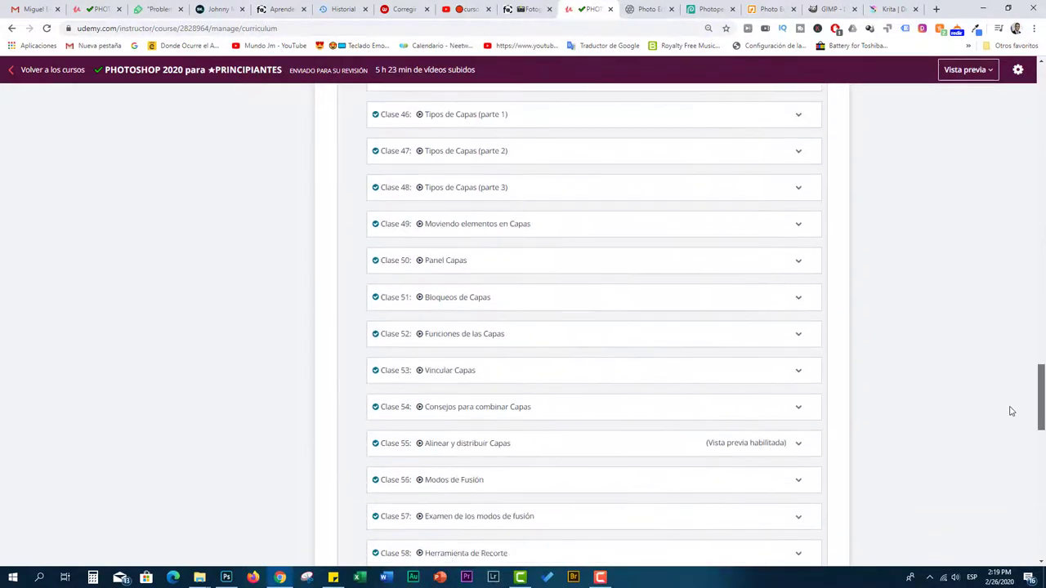
scroll(1010, 411, down, 1)
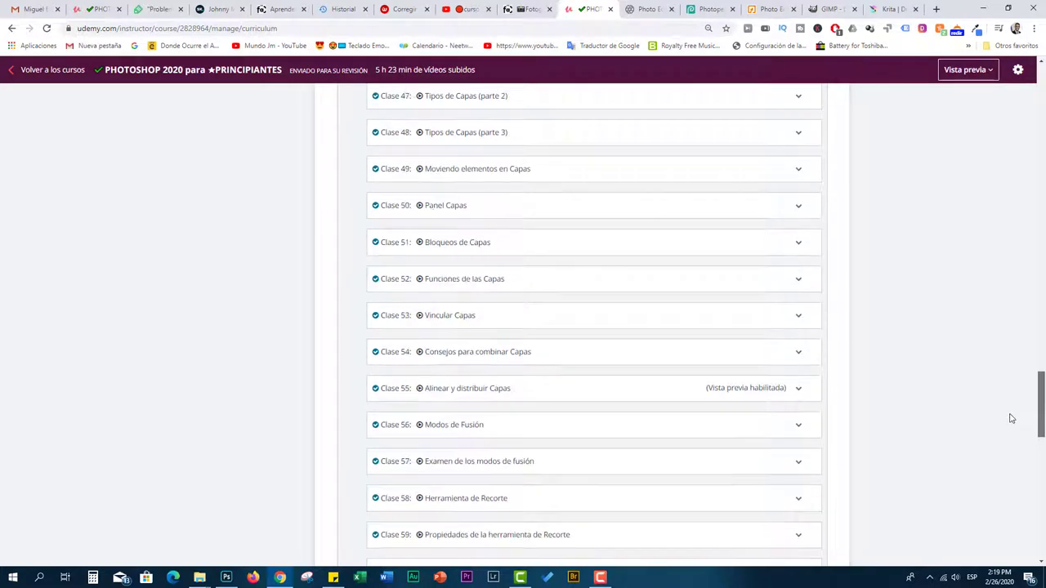
scroll(1009, 424, down, 4)
scroll(991, 465, down, 2)
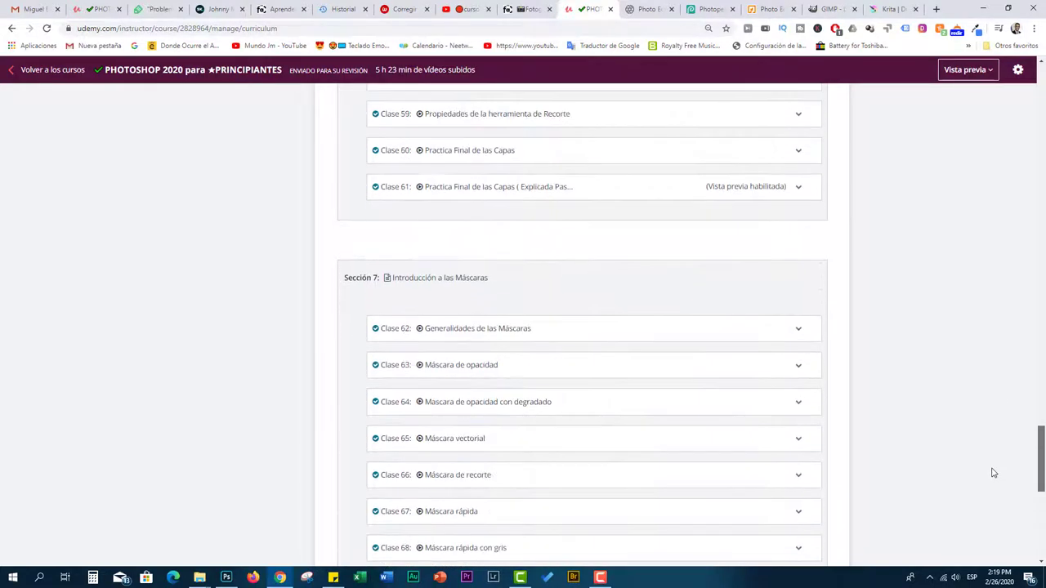
scroll(991, 482, down, 2)
scroll(990, 507, down, 3)
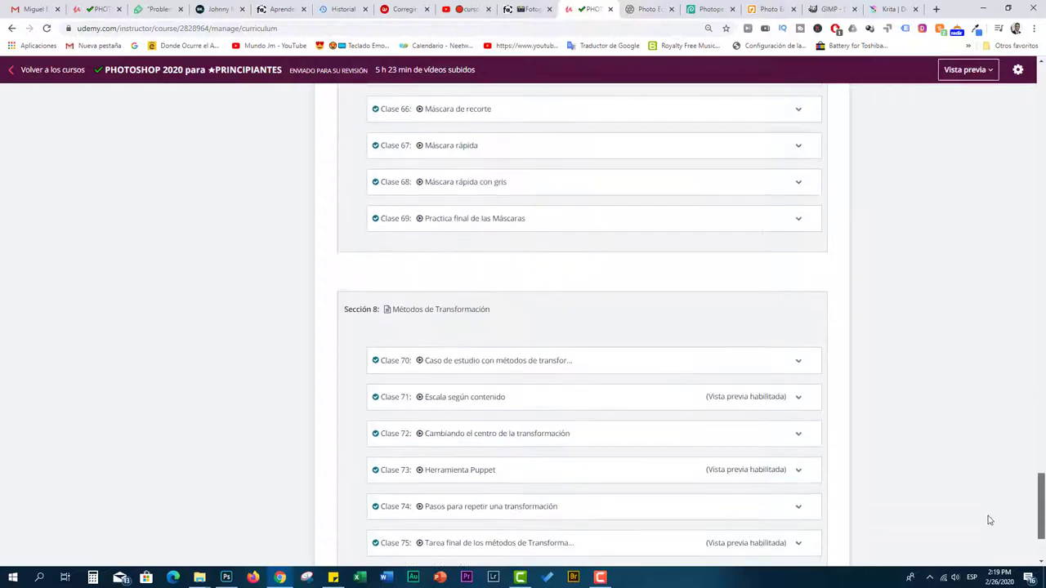
scroll(988, 527, up, 3)
scroll(975, 450, up, 15)
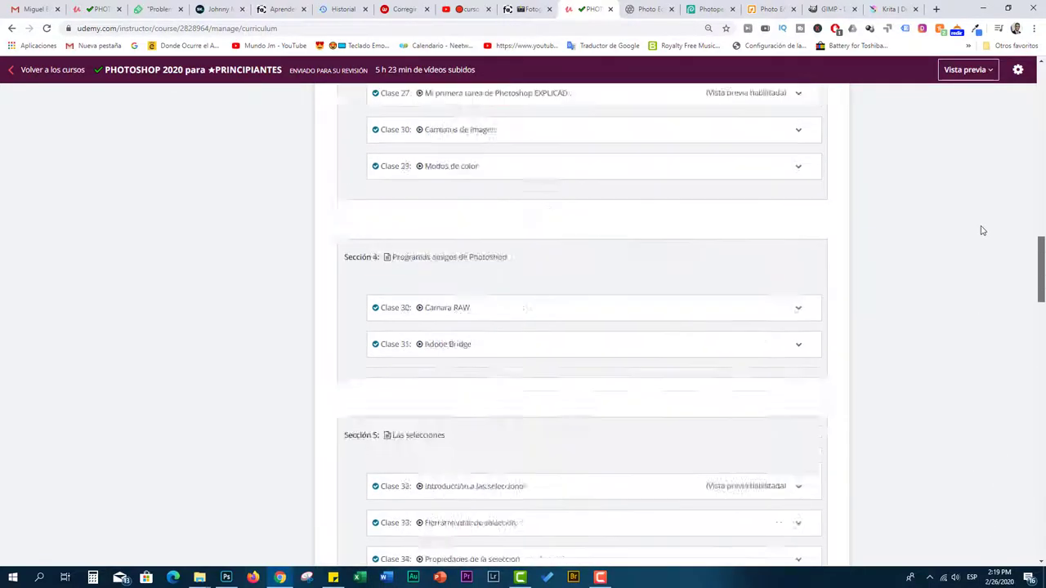
scroll(981, 229, up, 15)
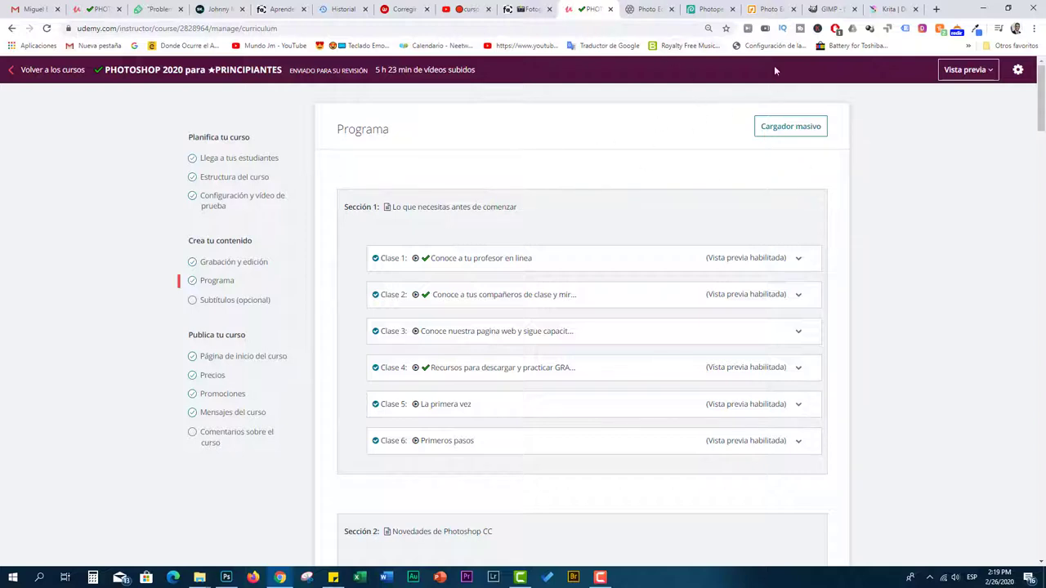
Switch to the Pixlr E tab showing the aerial city photo.
click(643, 14)
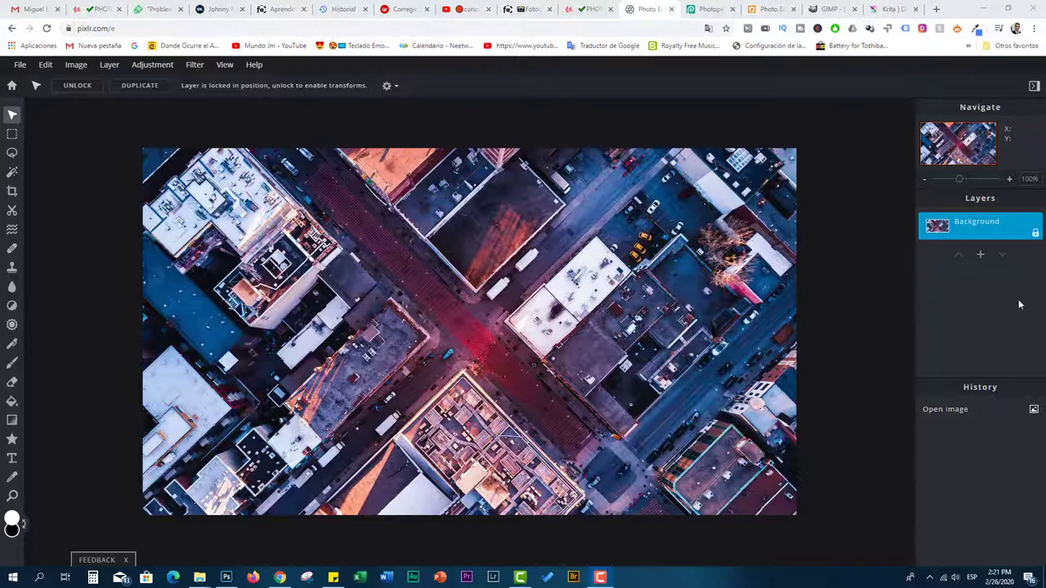
Add an empty layer above the aerial photo, then reselect the Background layer.
click(980, 258)
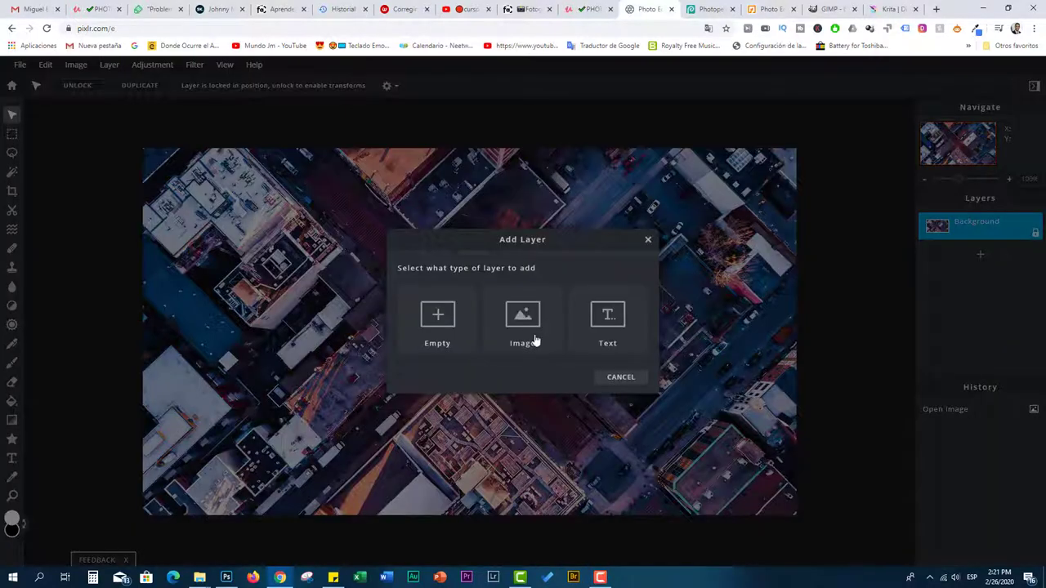
click(463, 344)
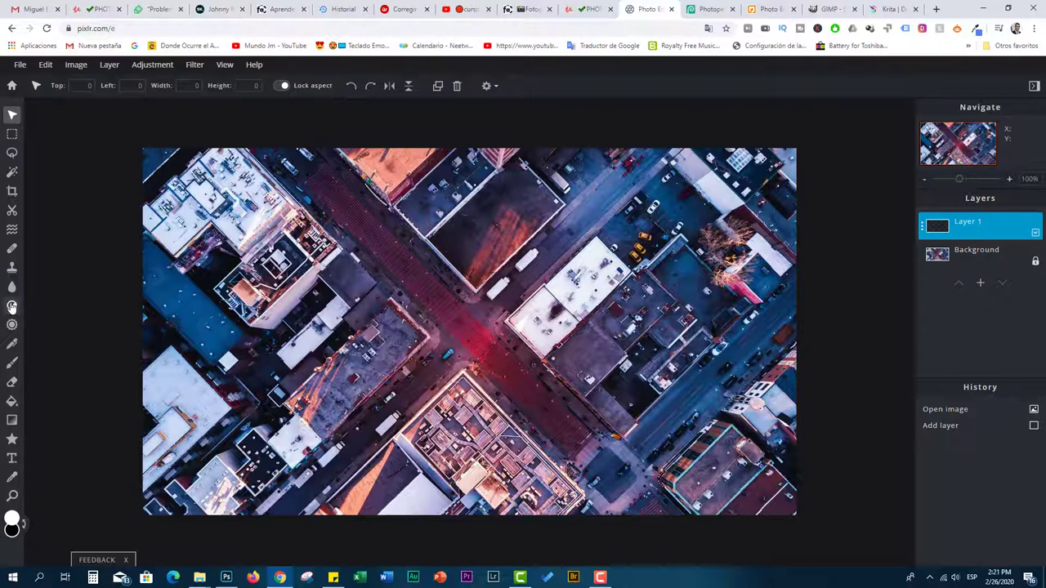
click(940, 255)
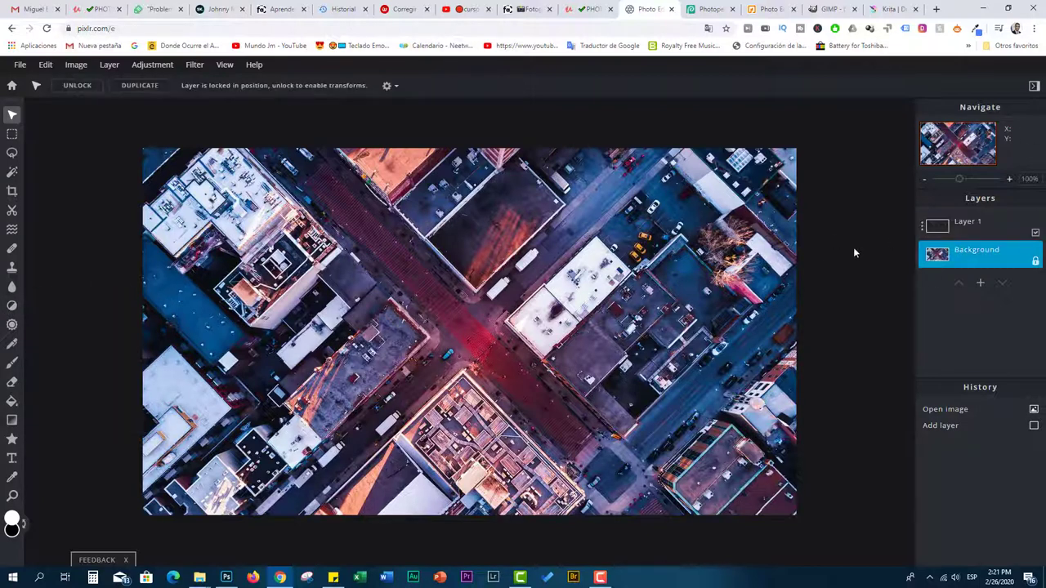
click(151, 66)
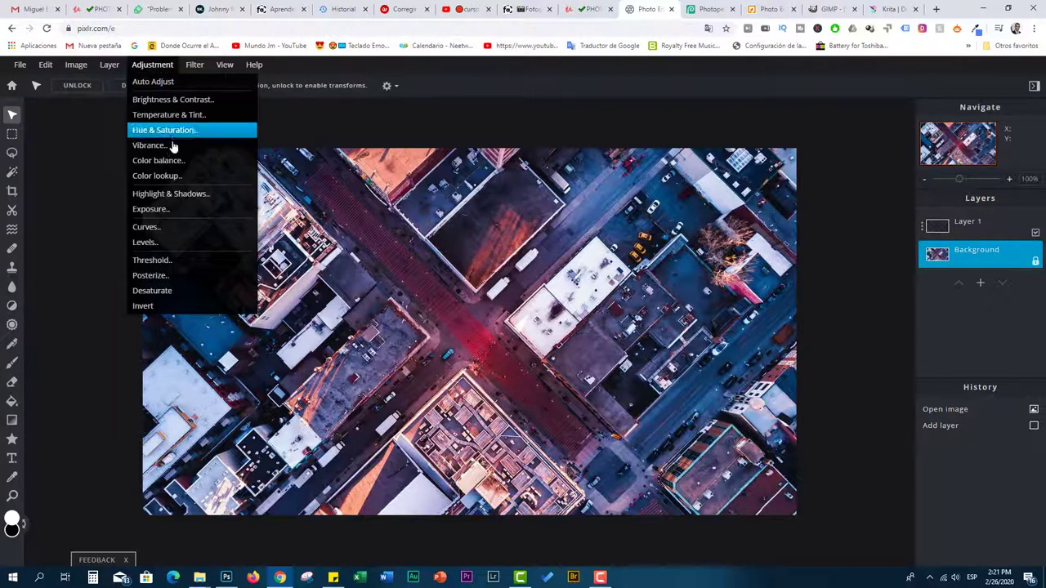
Preview colour balance Red -62, Green 50, Blue -51 on the city photo, then cancel it.
click(166, 161)
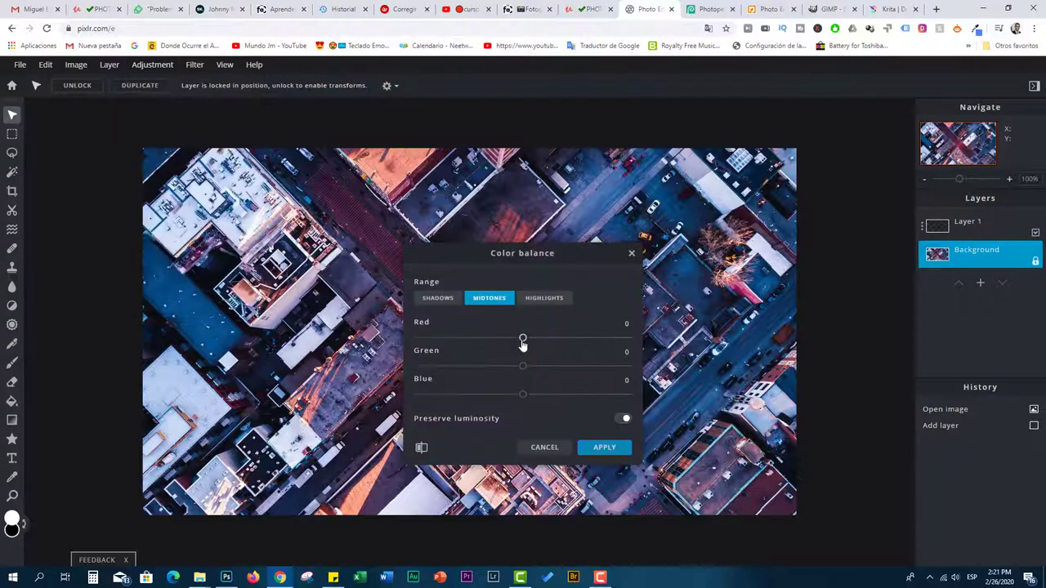
drag(523, 338, 458, 338)
drag(526, 370, 575, 367)
drag(523, 396, 468, 394)
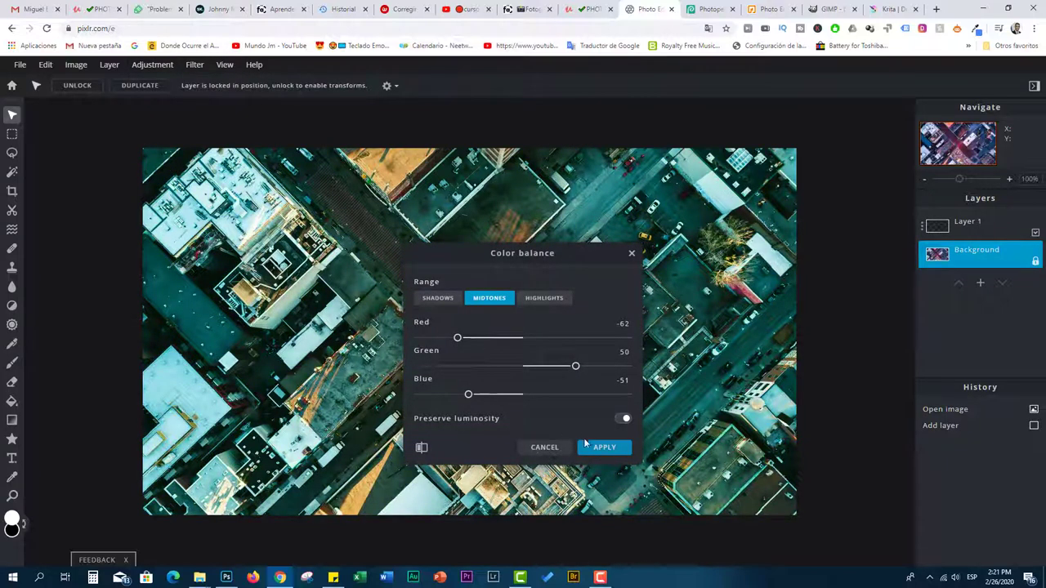
click(544, 447)
click(21, 67)
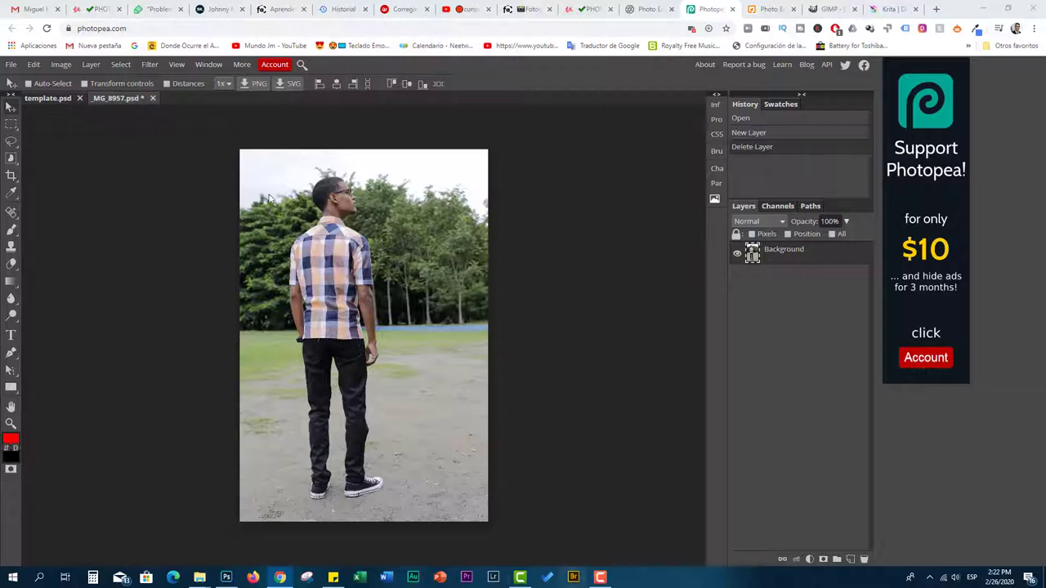
Open the raw file _MG_7122.CR2 from disk in Photopea.
click(11, 65)
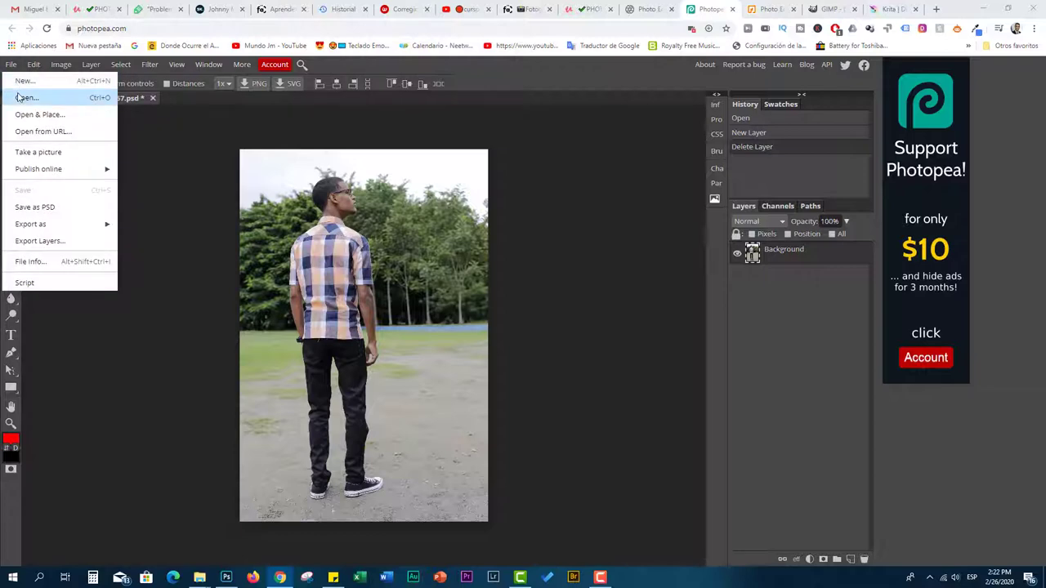
click(19, 97)
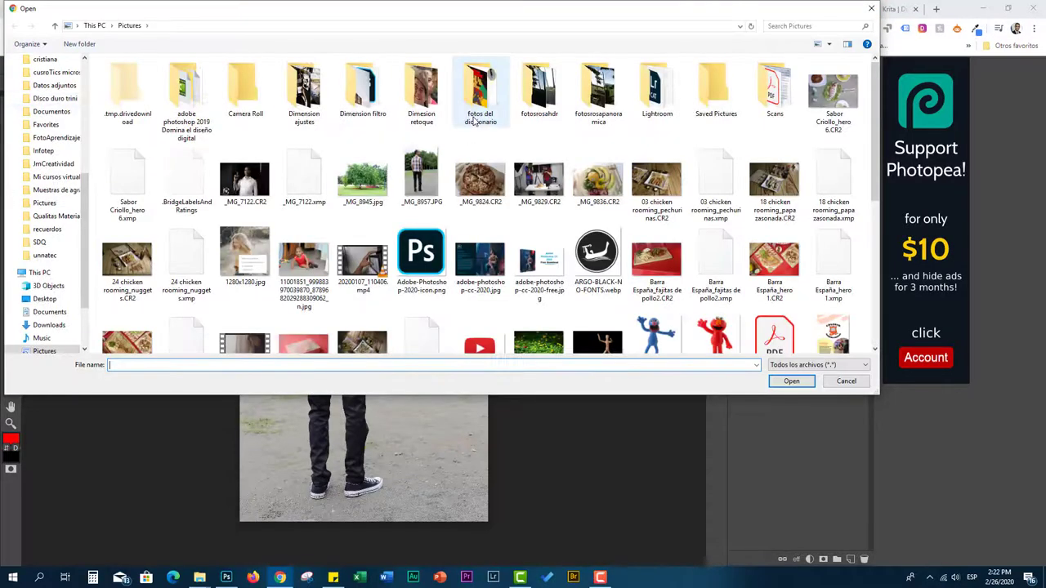
click(244, 179)
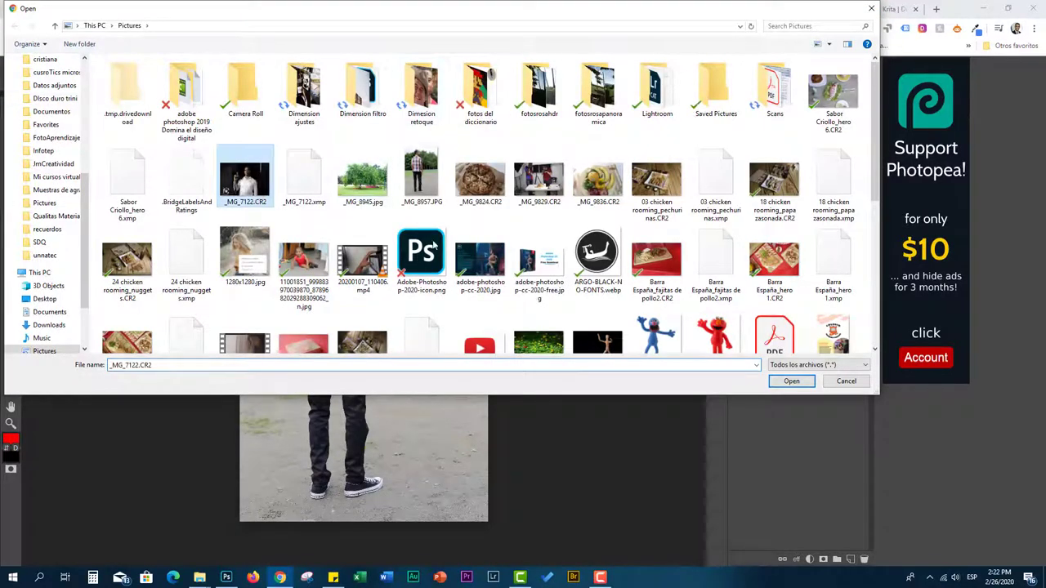
click(780, 384)
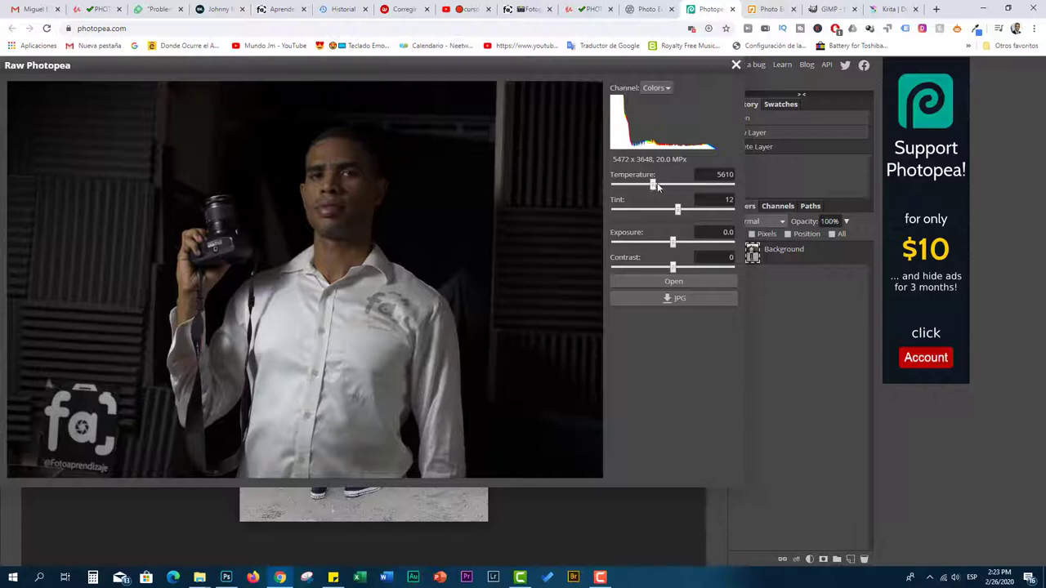
Develop the raw with temperature 6235, tint -51 and exposure 0.5, and open it.
drag(653, 184, 652, 209)
drag(673, 242, 675, 268)
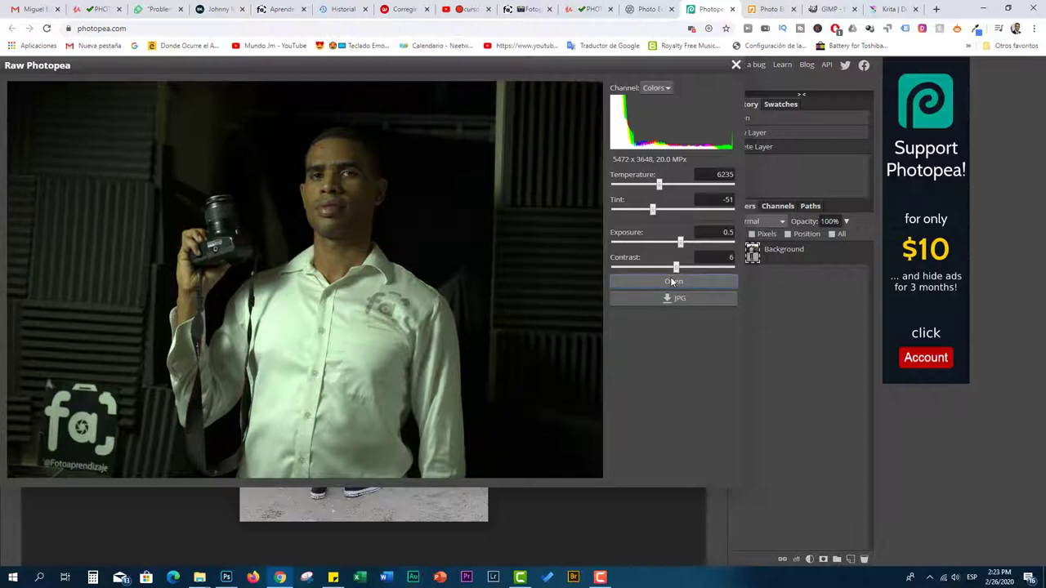
click(673, 282)
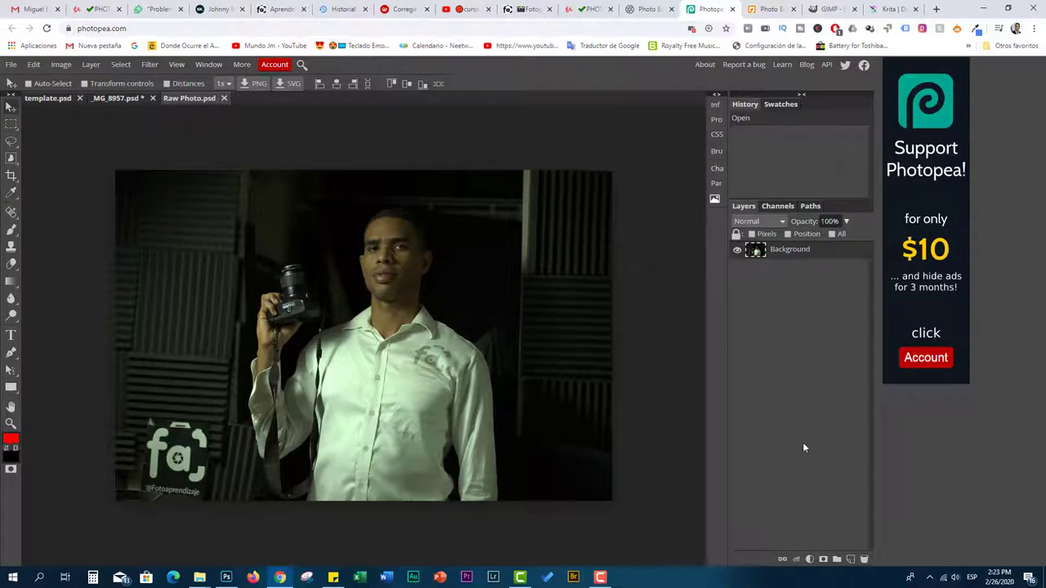
Add an empty layer above the raw photo, then view and close the Account information.
click(850, 559)
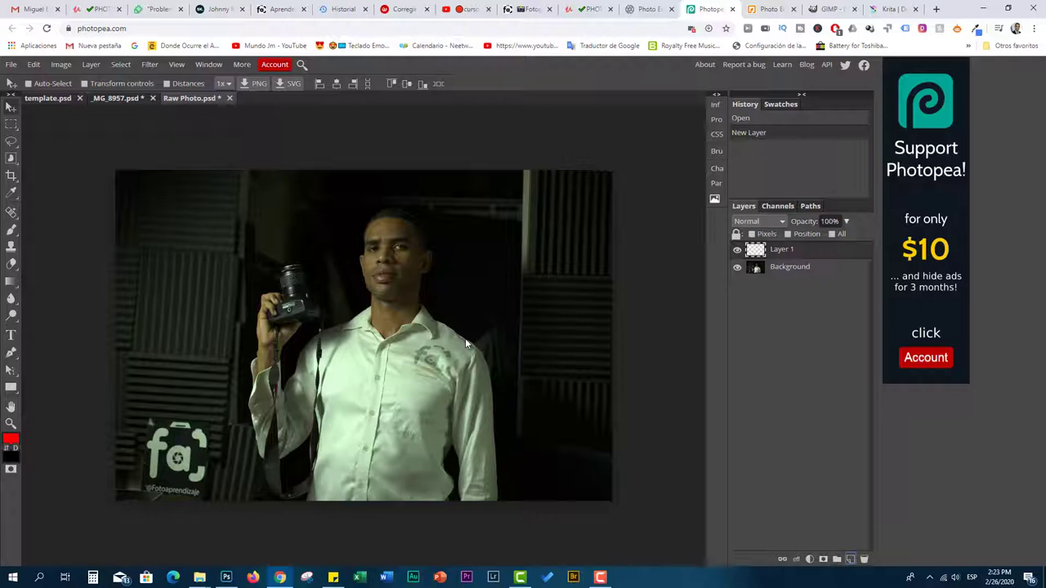
click(273, 66)
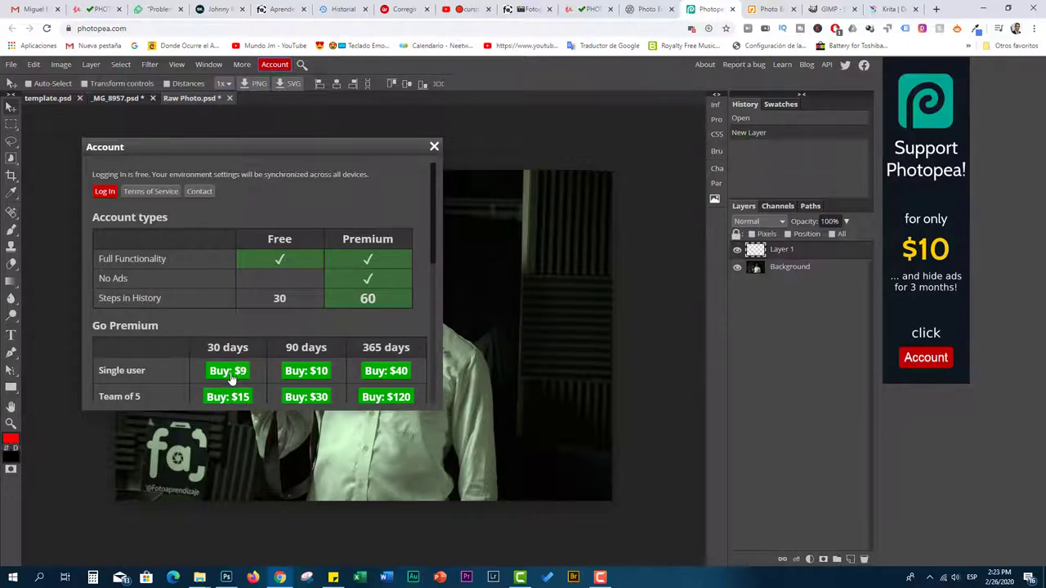
click(434, 147)
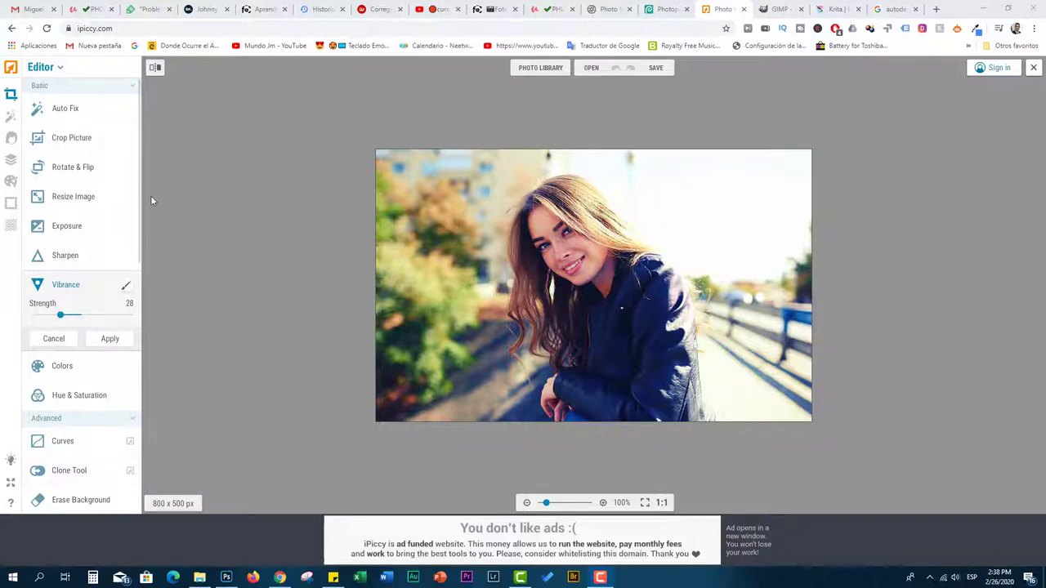
Apply a vibrance strength of 12 to the portrait before moving to Sharpen.
mouse_move(57, 314)
mouse_down()
mouse_move(107, 314)
mouse_move(46, 315)
mouse_up()
click(64, 257)
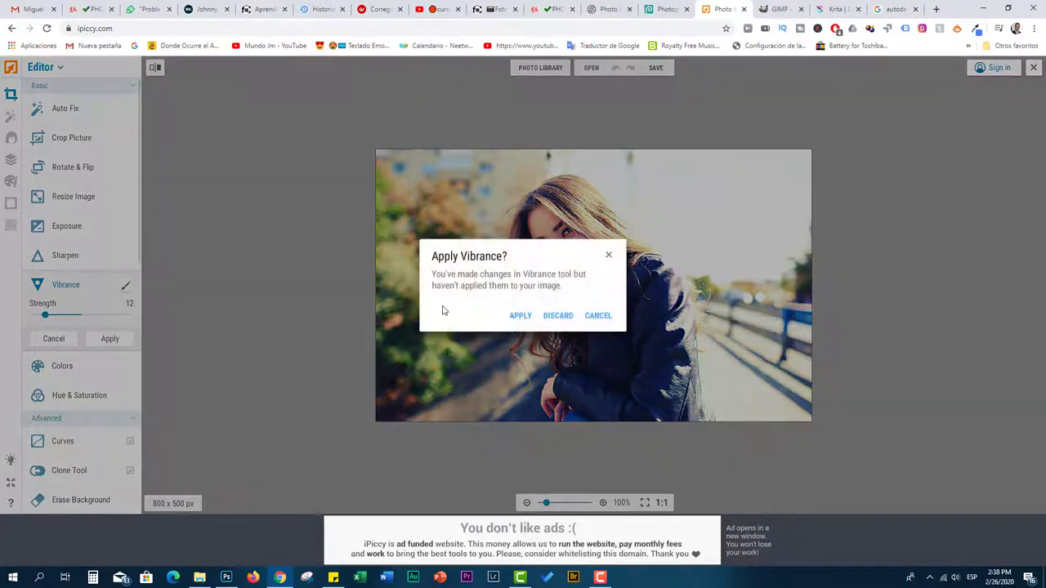
click(521, 316)
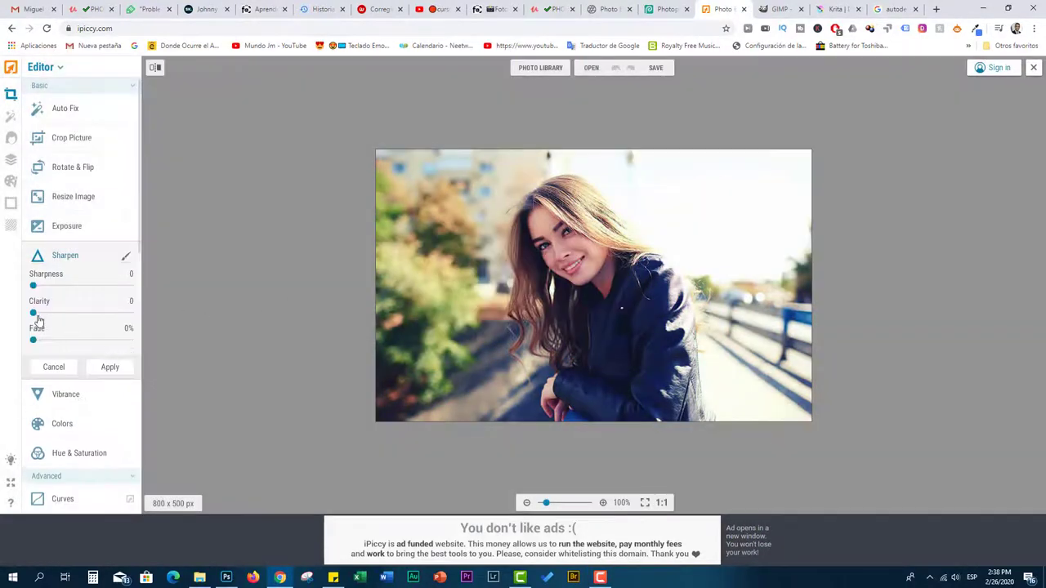
Raise the portrait's clarity to 40 and sharpness to 37, then move on to GIMP.
mouse_move(33, 313)
mouse_down()
mouse_move(71, 312)
mouse_move(68, 286)
mouse_up()
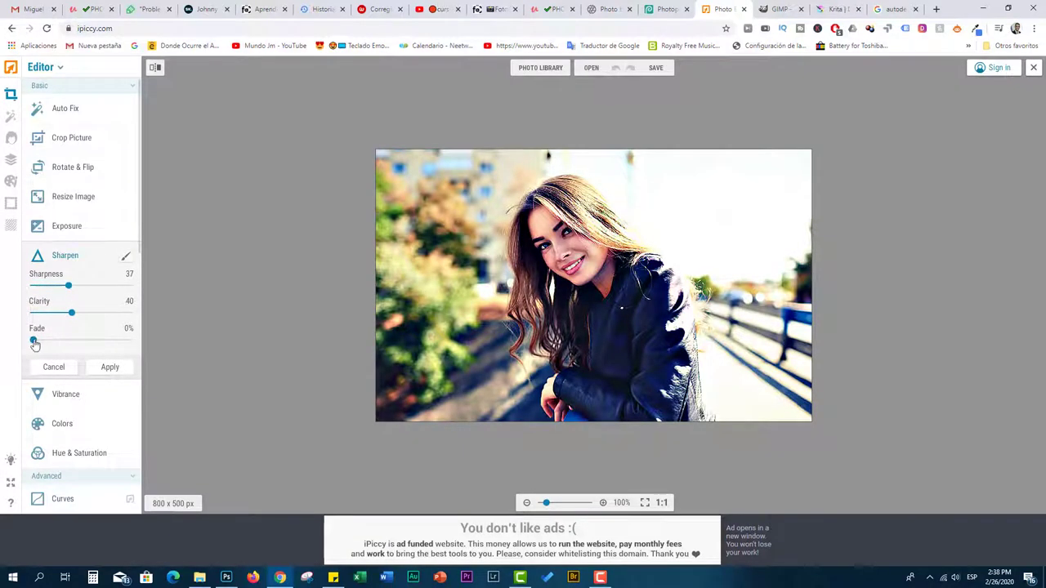
drag(32, 339, 52, 340)
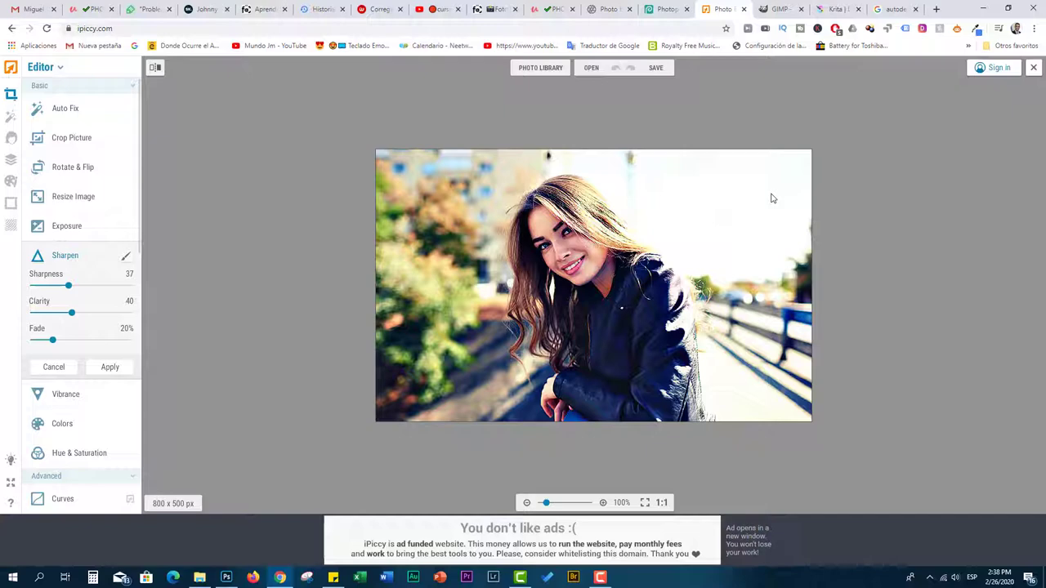
click(776, 10)
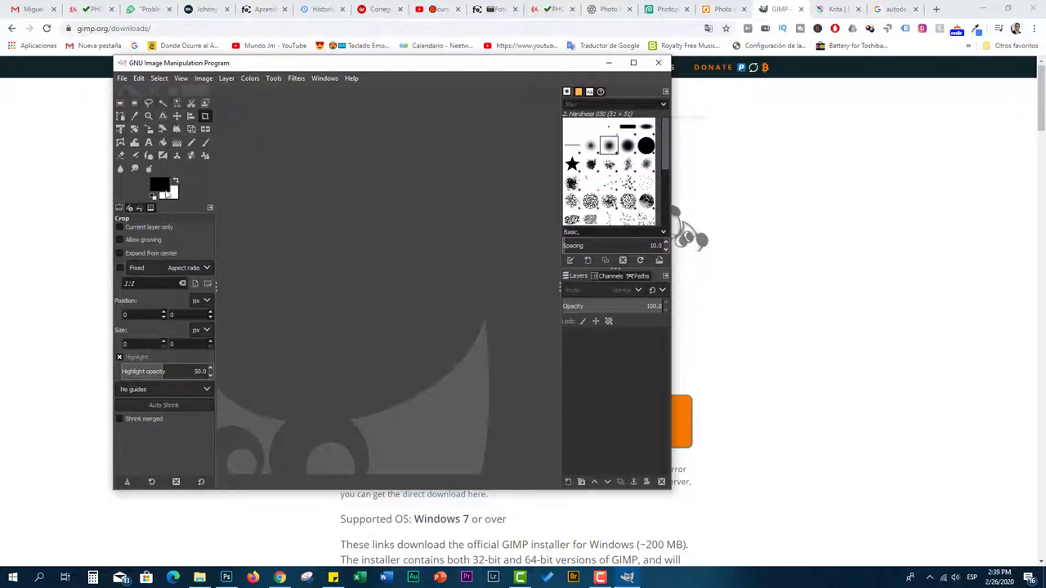
Maximize GIMP and open FONDO-BAJO-PHOTOSHOP-1.jpg from the Desktop, keeping its colour profile.
click(631, 64)
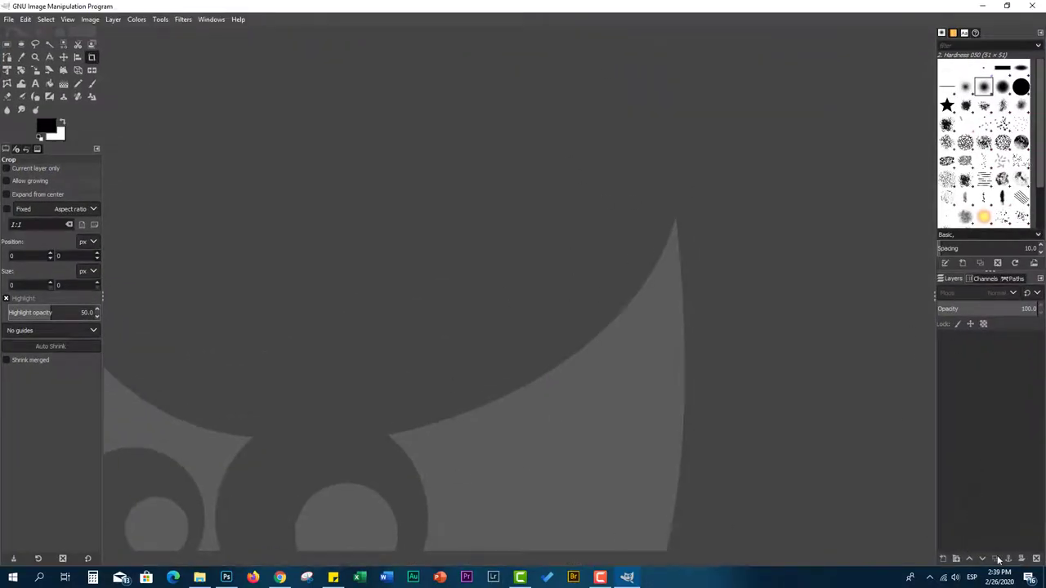
click(8, 19)
click(21, 59)
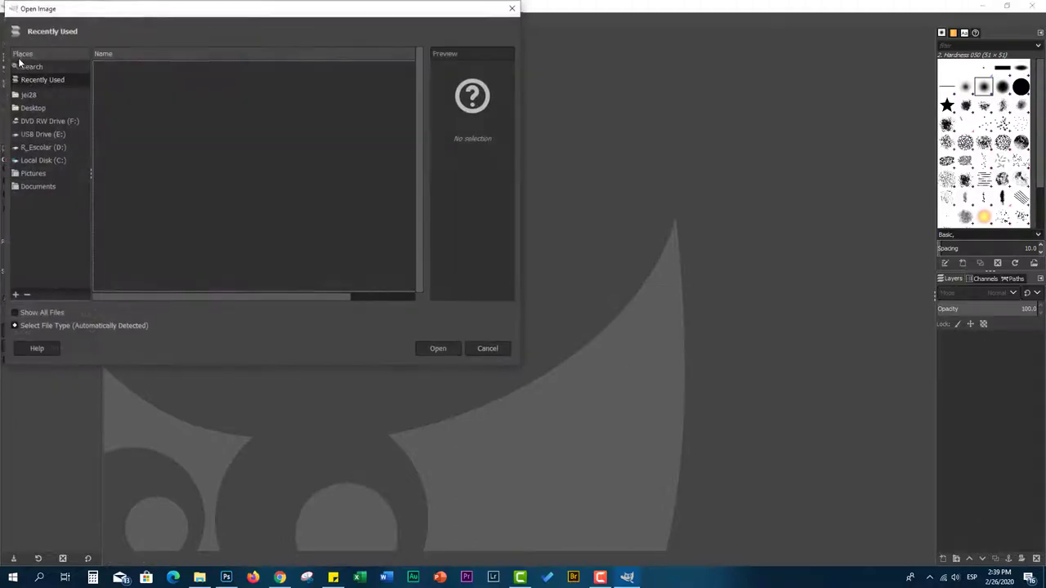
click(38, 106)
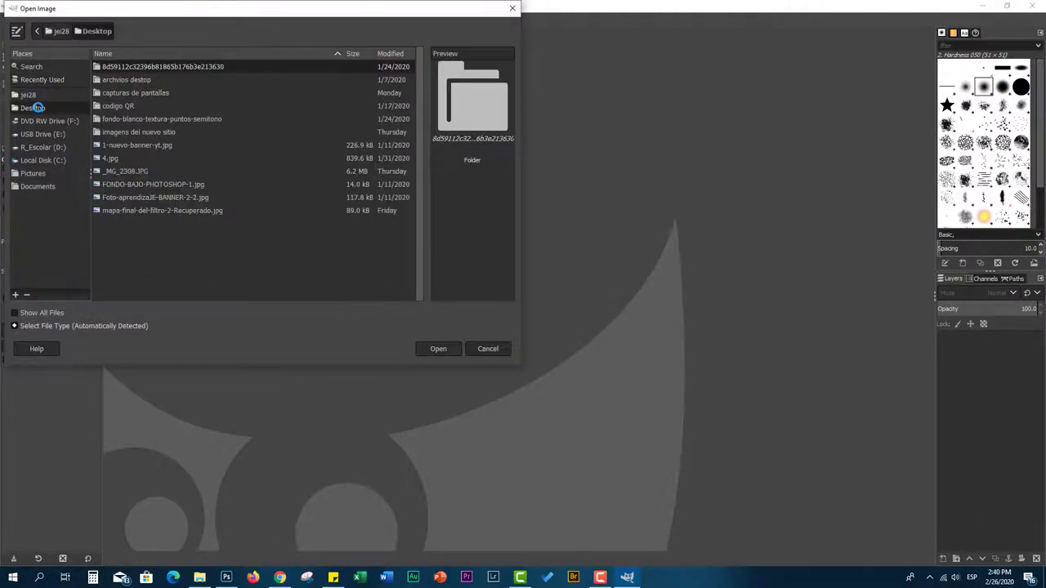
click(195, 184)
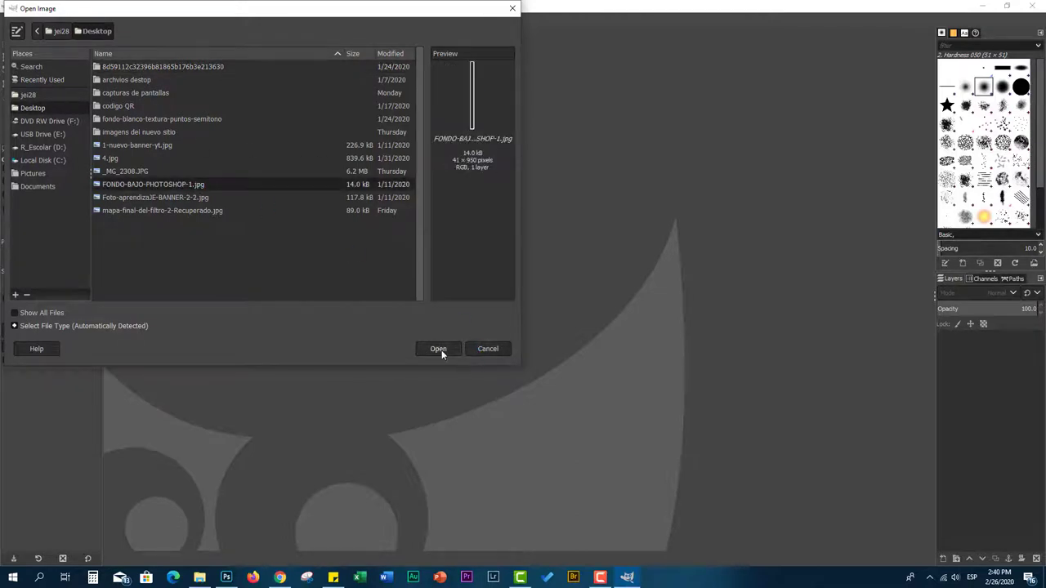
click(441, 349)
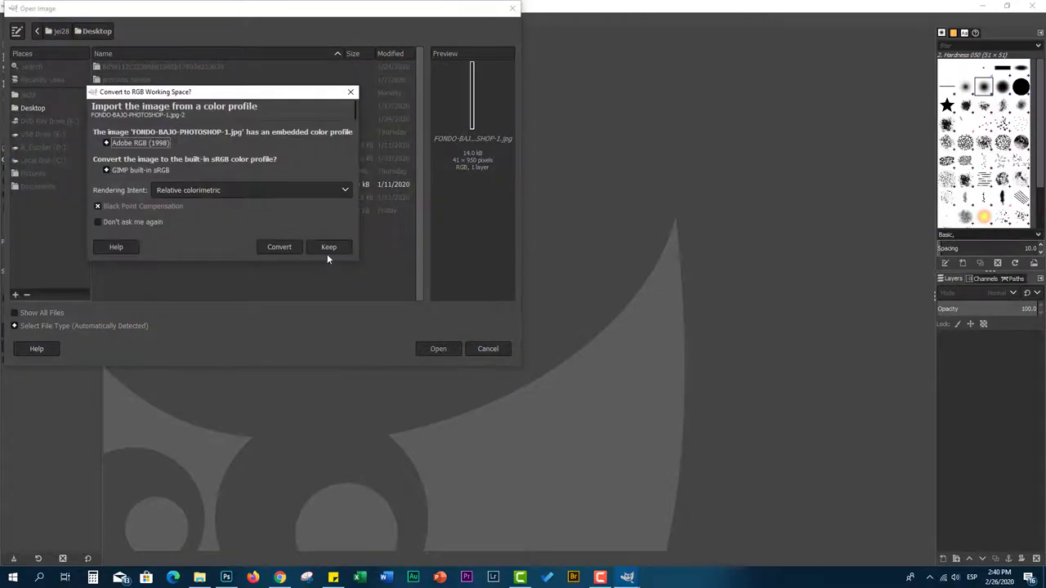
click(325, 247)
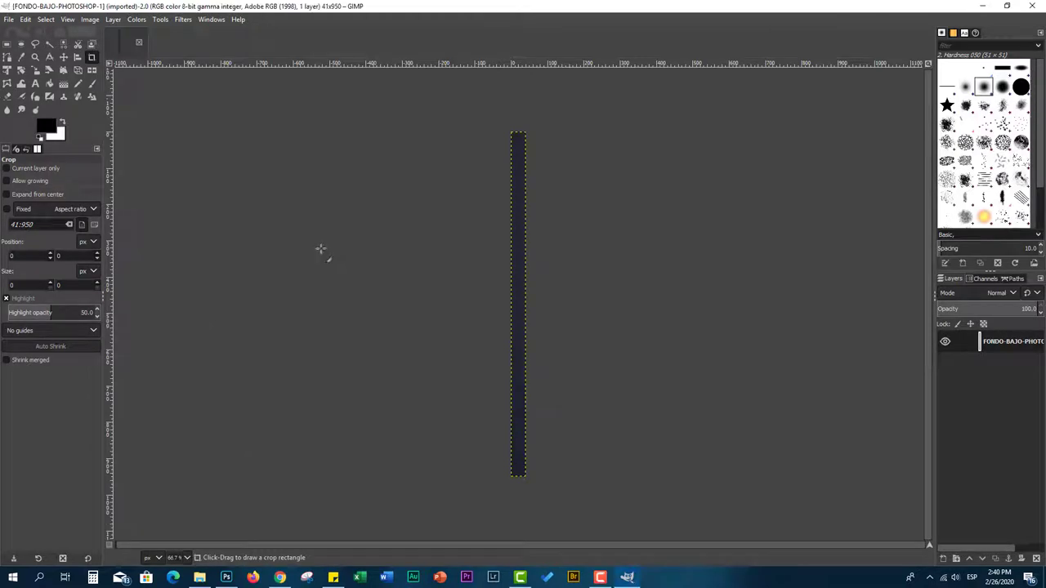
Open _MG_2308.JPG as well, keeping its Adobe RGB colour profile.
click(10, 20)
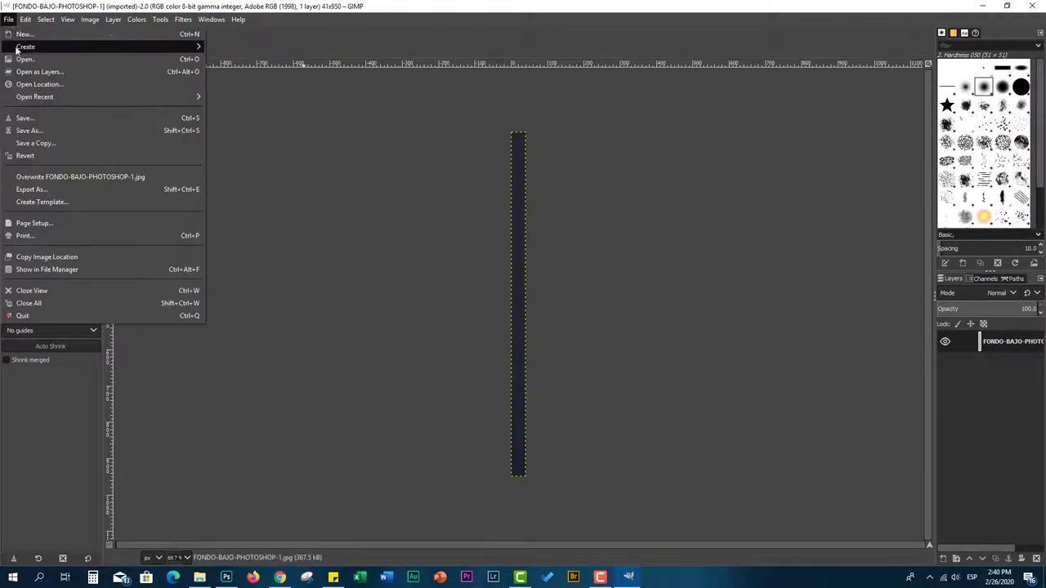
click(24, 58)
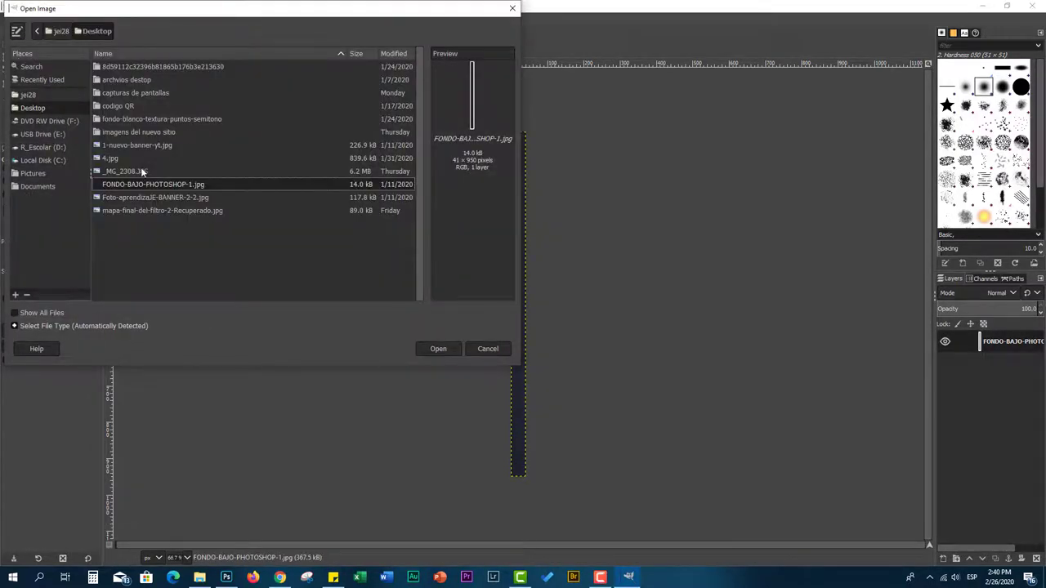
click(140, 170)
click(437, 349)
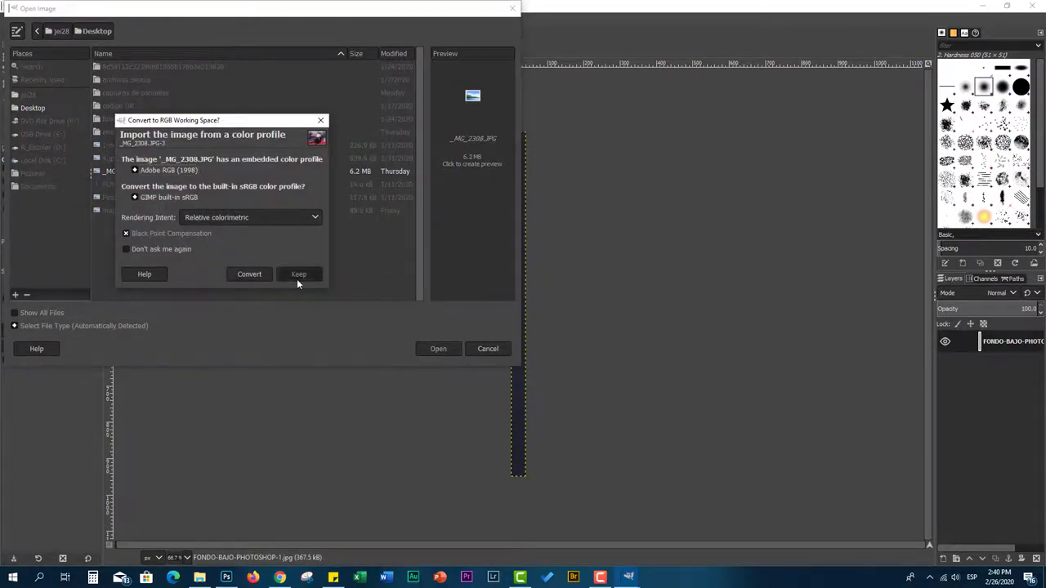
click(296, 276)
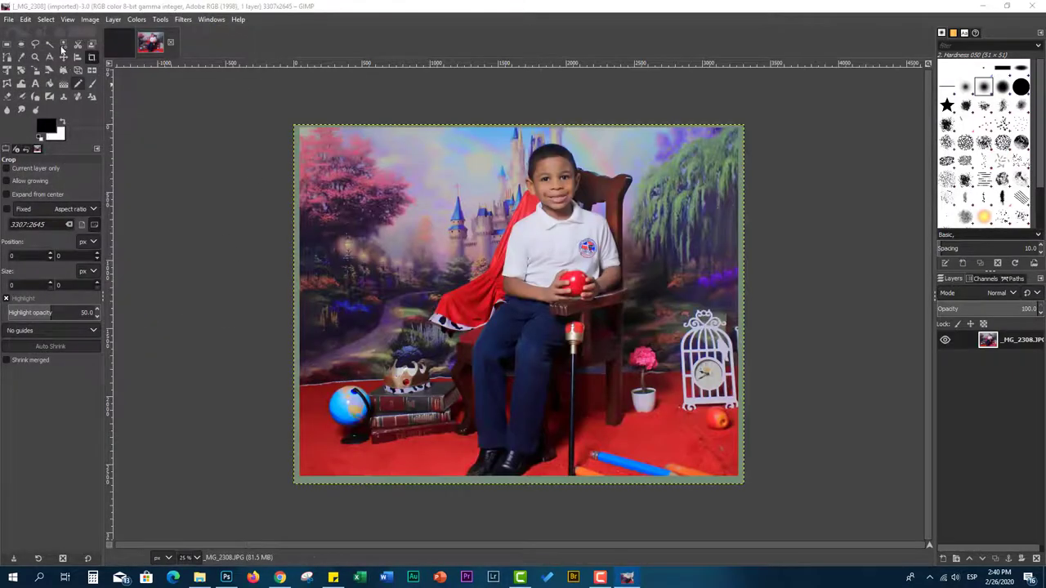
click(89, 18)
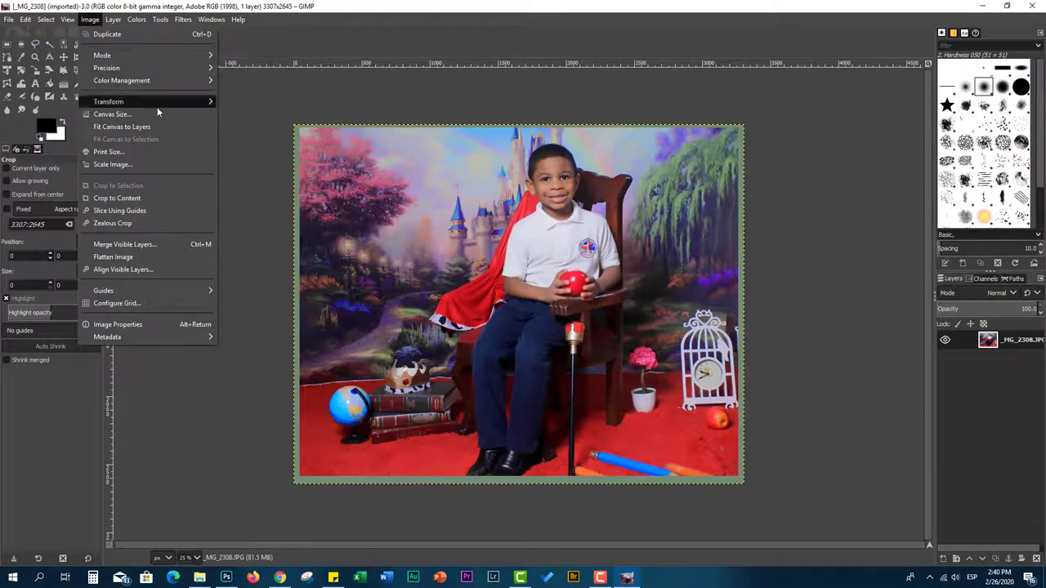
Apply Exposure of about 0.42 with black level 0.008 to the boy's photo.
click(136, 19)
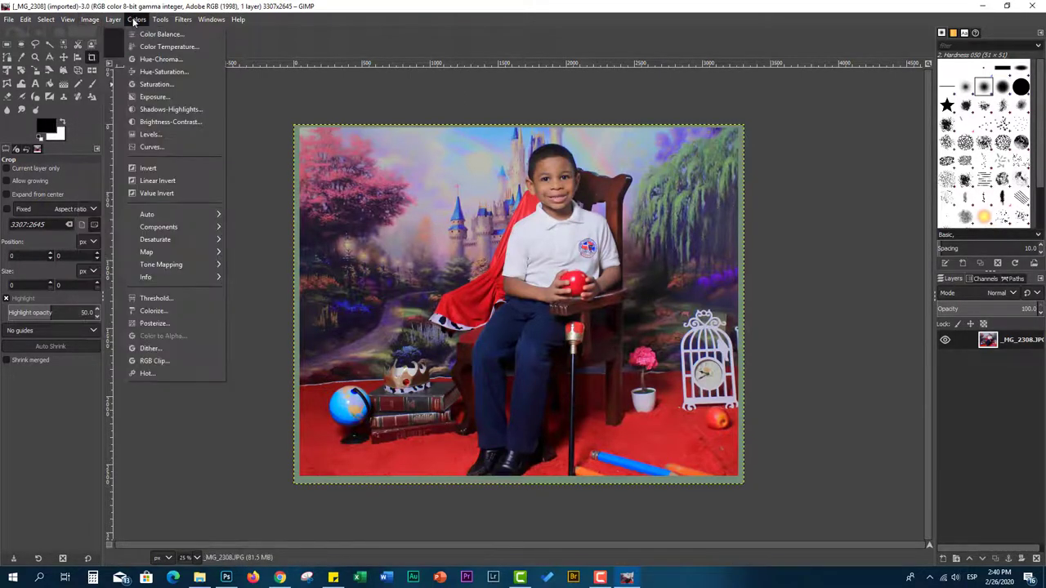
click(155, 97)
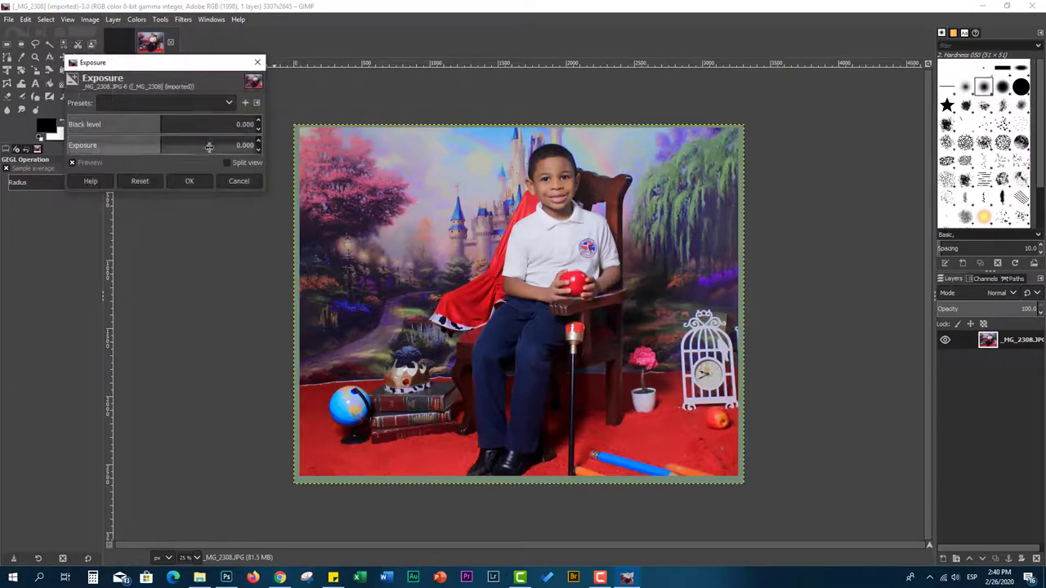
click(168, 124)
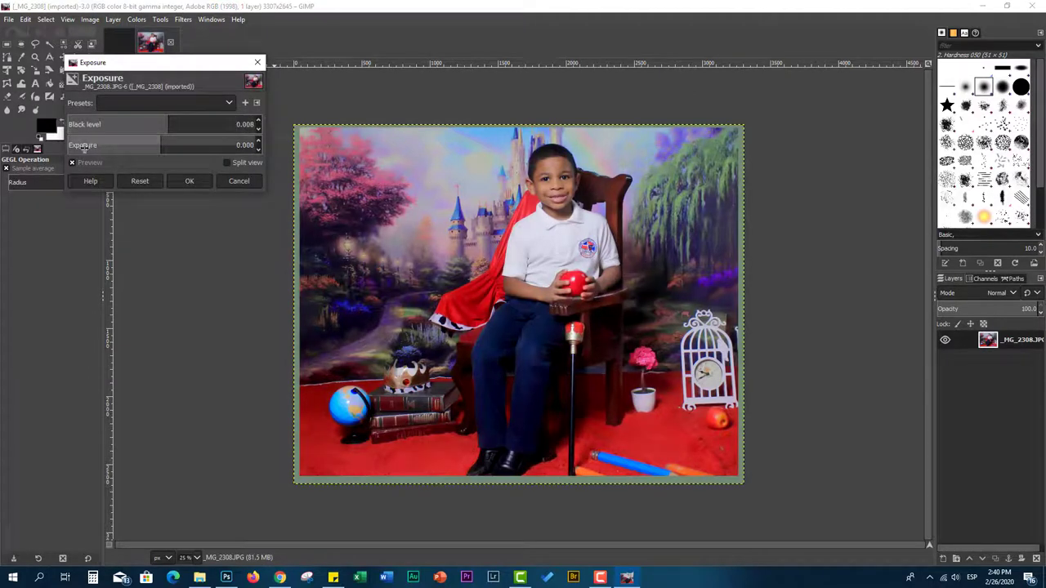
drag(84, 147, 126, 150)
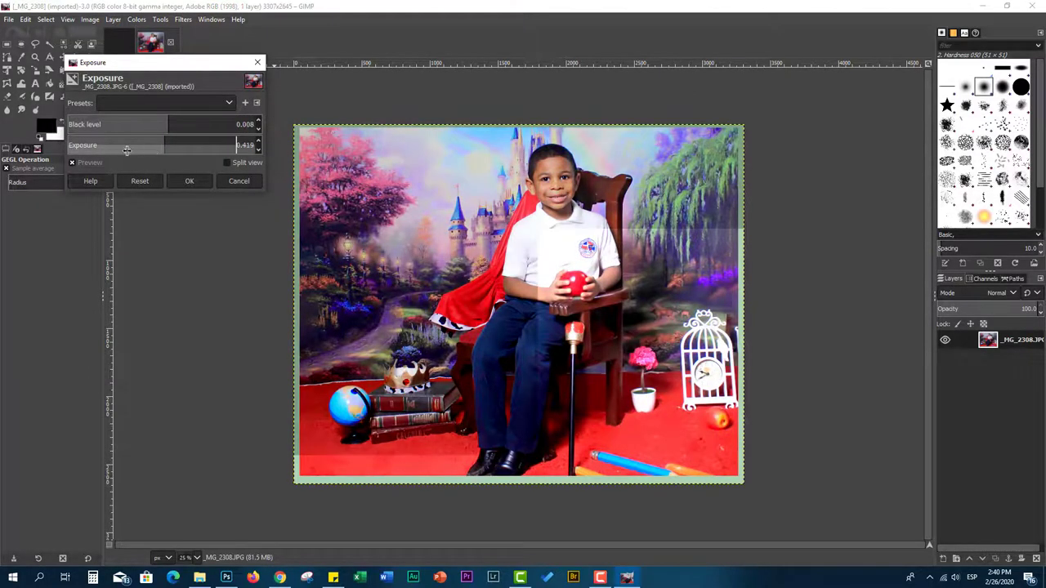
click(194, 181)
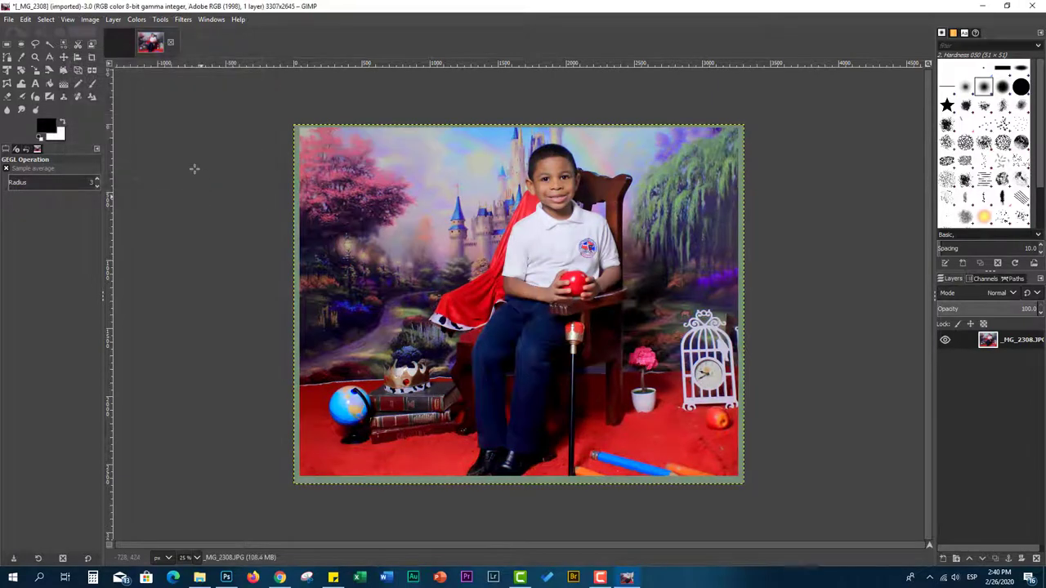
Return to Chrome and bring up the Krita website's Spanish homepage tab.
click(279, 577)
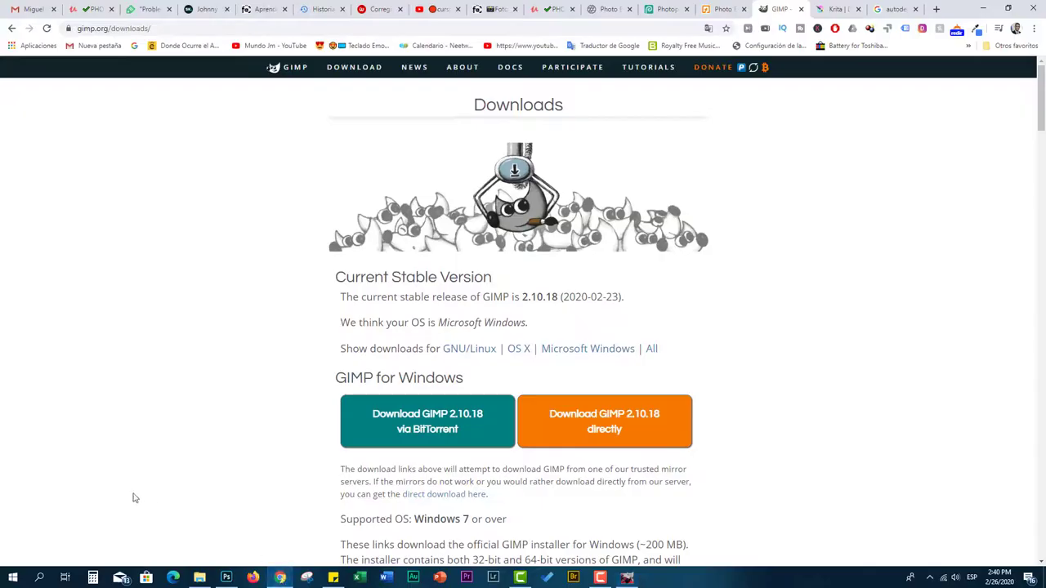
click(825, 11)
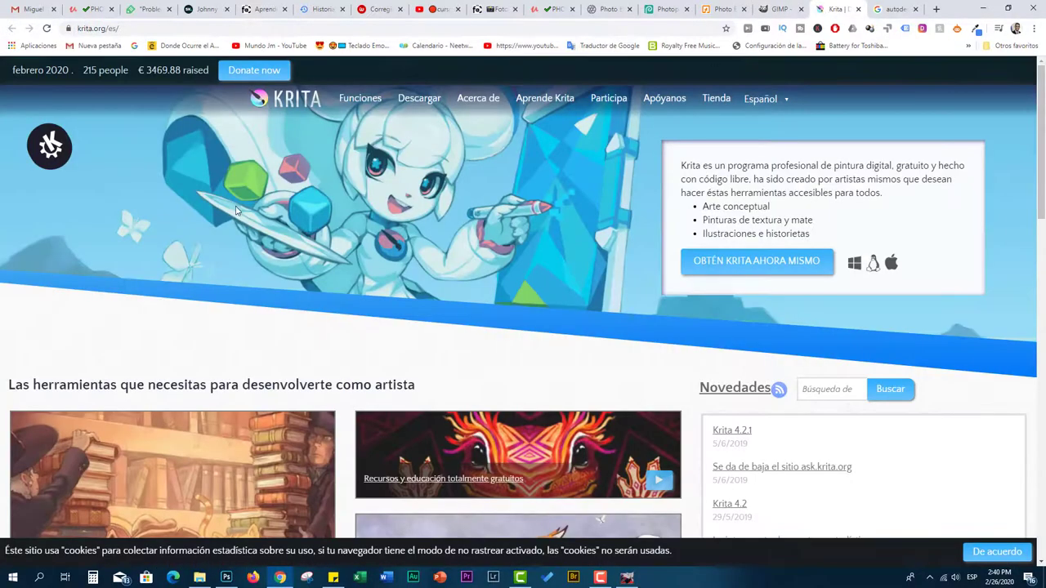